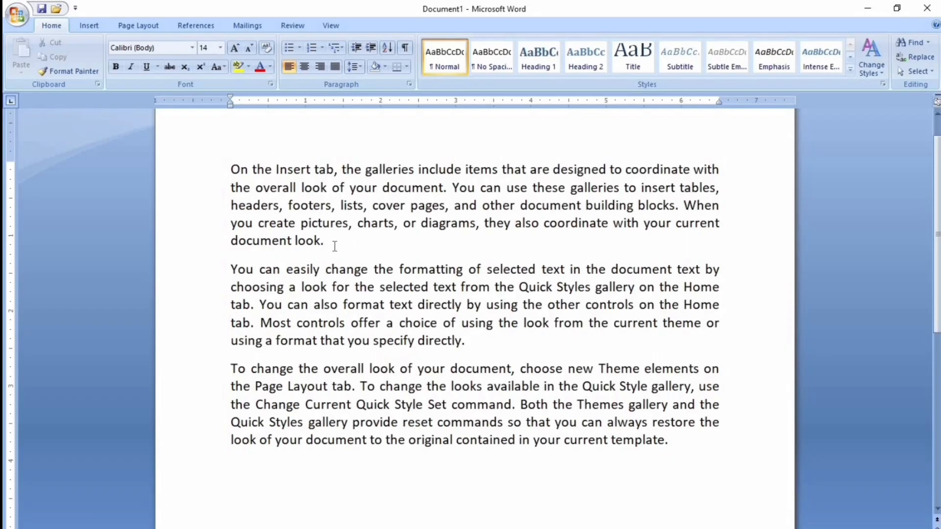
# Set the line spacing of the first paragraph to 1.5.
pyautogui.moveTo(334, 243); pyautogui.dragTo(216, 180)
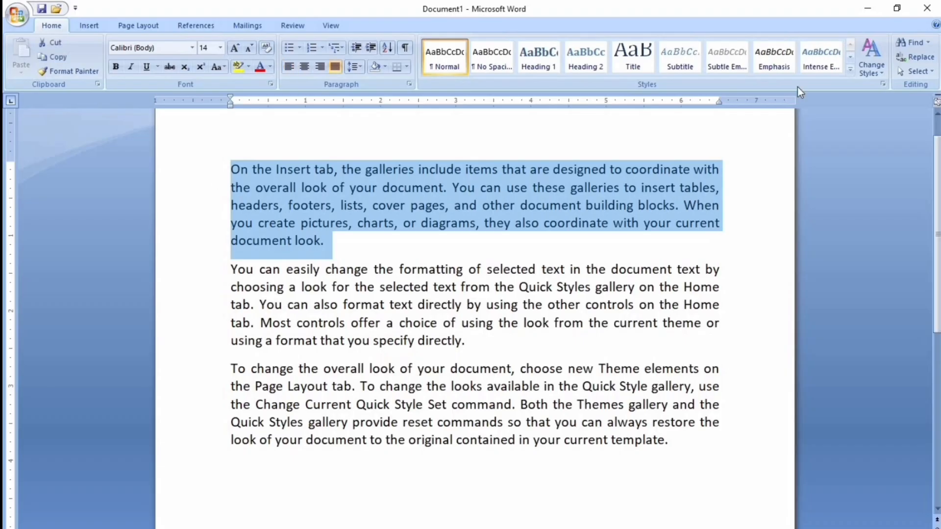
pyautogui.click(331, 26)
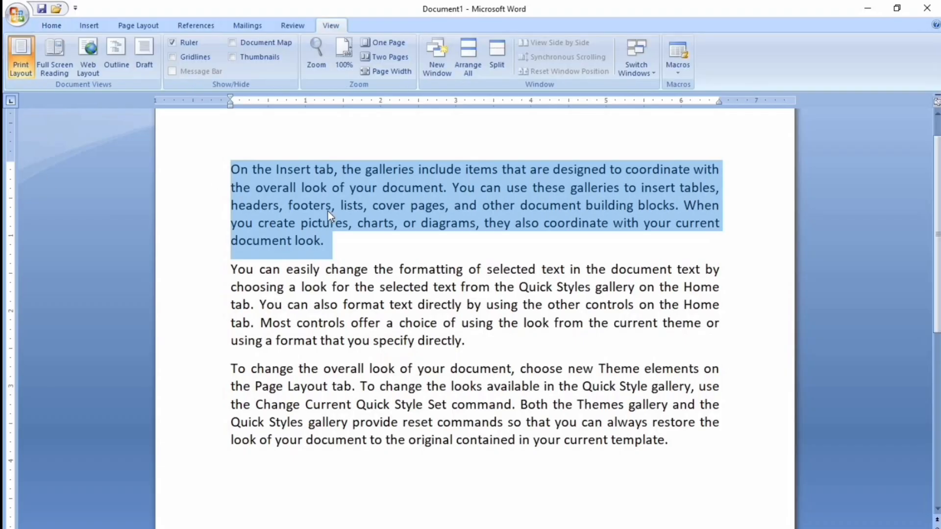
pyautogui.click(51, 28)
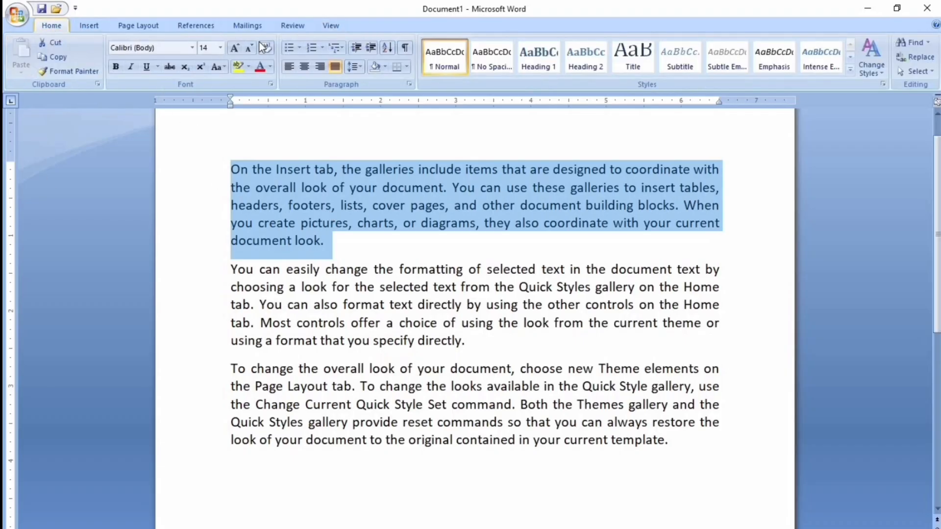
pyautogui.click(361, 68)
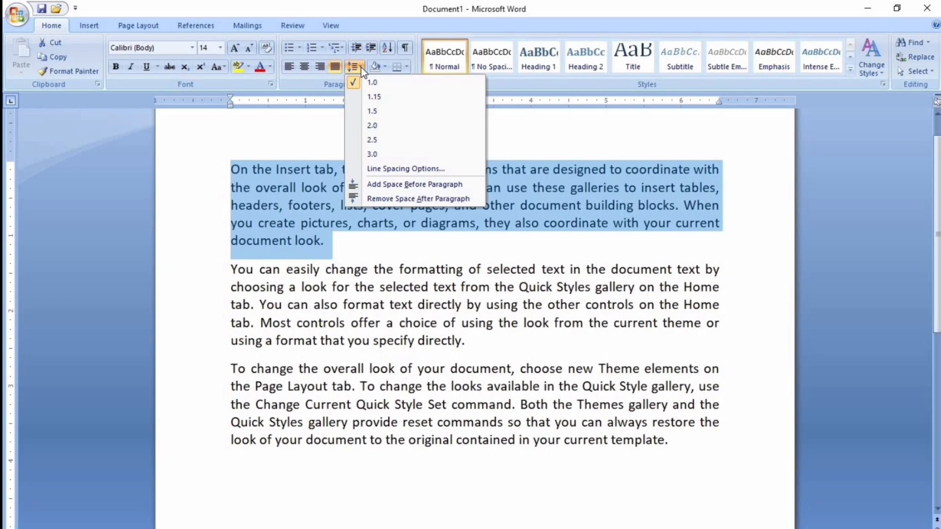
pyautogui.click(378, 111)
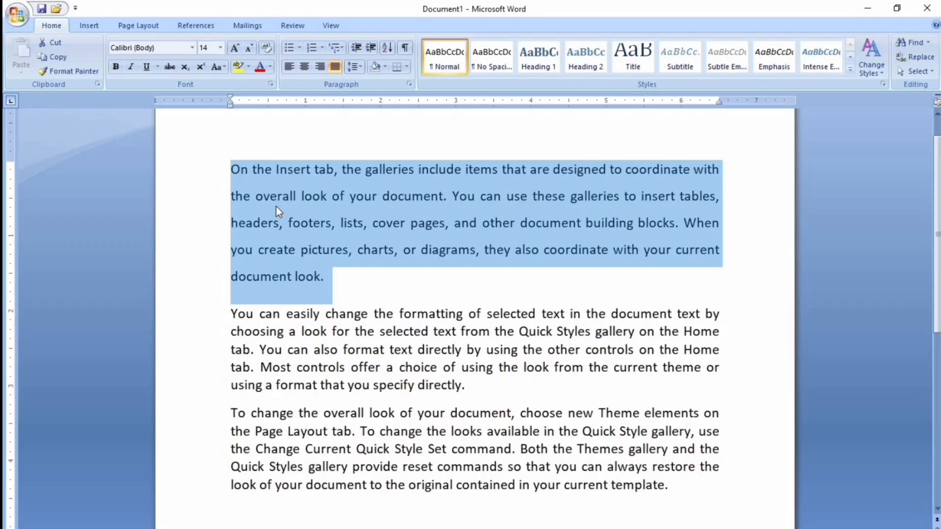
# Set the first paragraph's line spacing back to 1.0.
pyautogui.hotkey('alt', 'w')
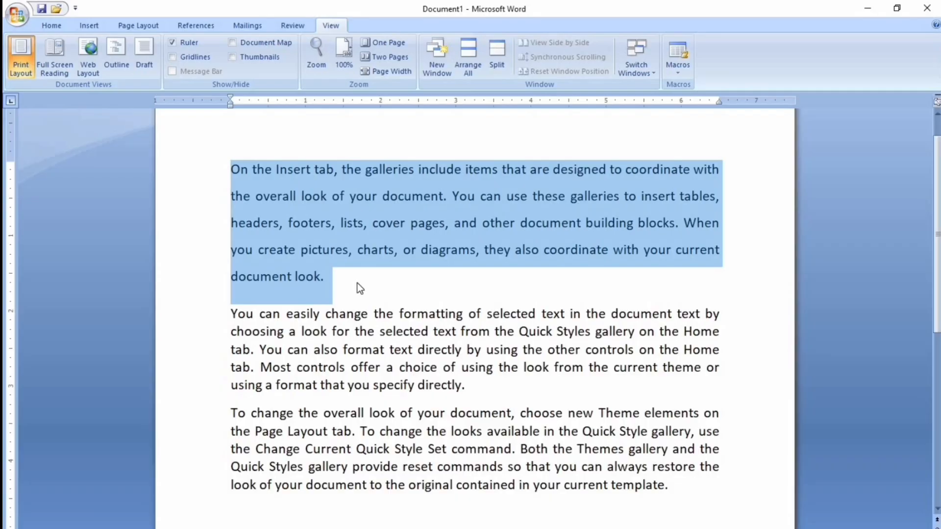
pyautogui.click(340, 288)
pyautogui.doubleClick(221, 163)
pyautogui.click(52, 27)
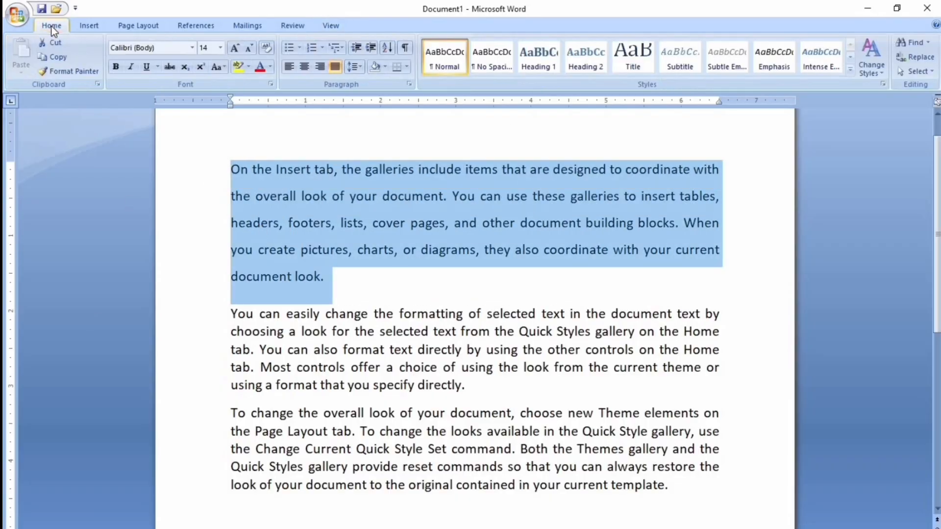
pyautogui.click(362, 66)
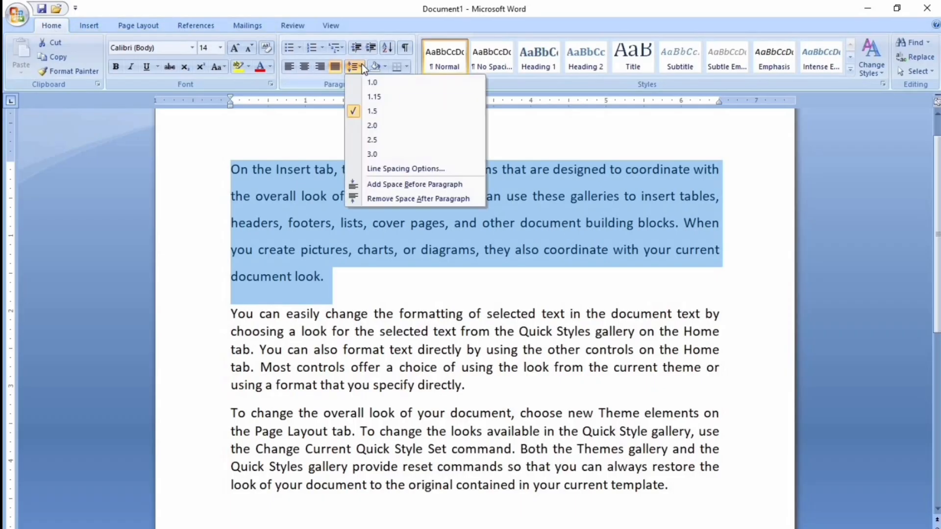
pyautogui.click(380, 81)
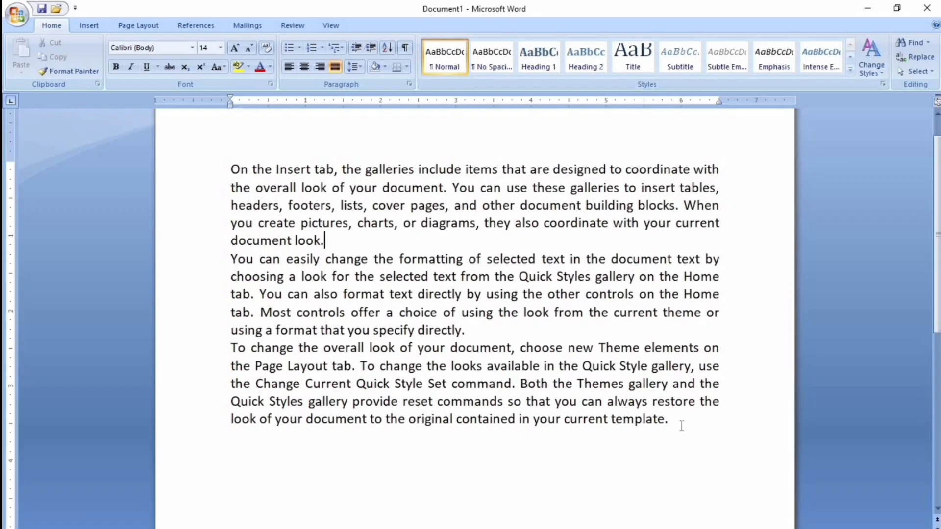
# Select all three paragraphs and add space before each paragraph.
pyautogui.moveTo(669, 420); pyautogui.dragTo(289, 206)
pyautogui.moveTo(253, 163); pyautogui.dragTo(234, 167)
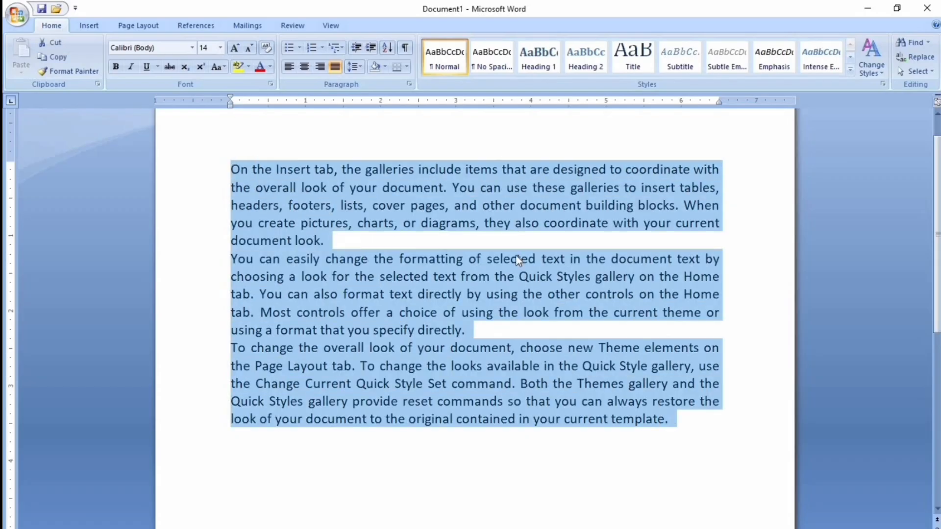
pyautogui.hotkey('alt', 'w')
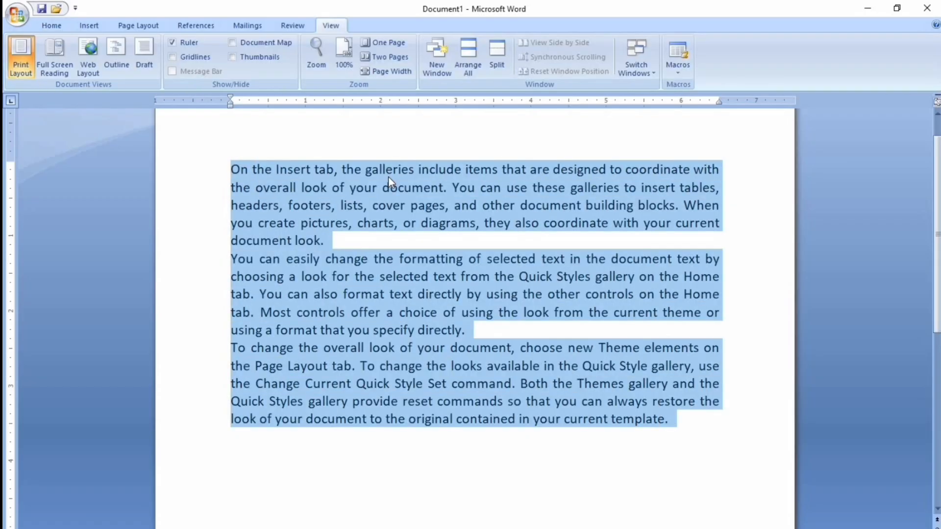
pyautogui.click(55, 26)
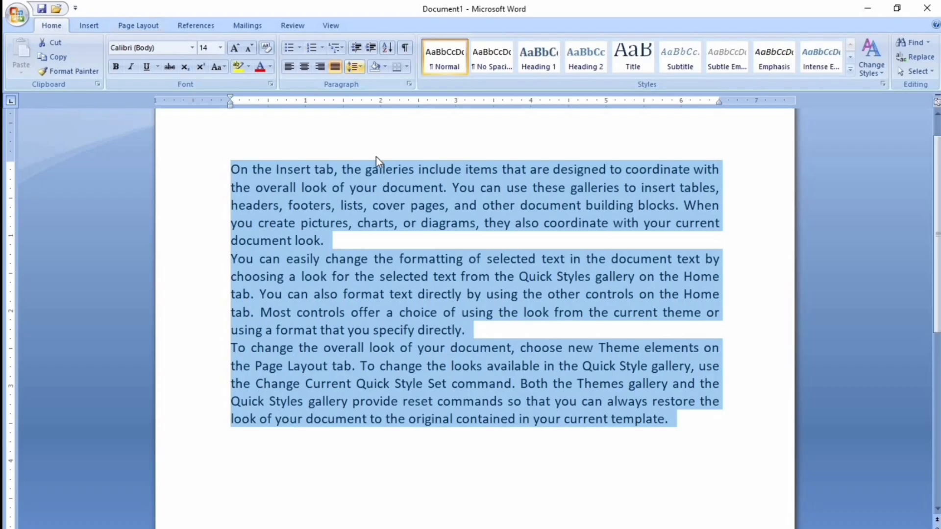
pyautogui.click(360, 66)
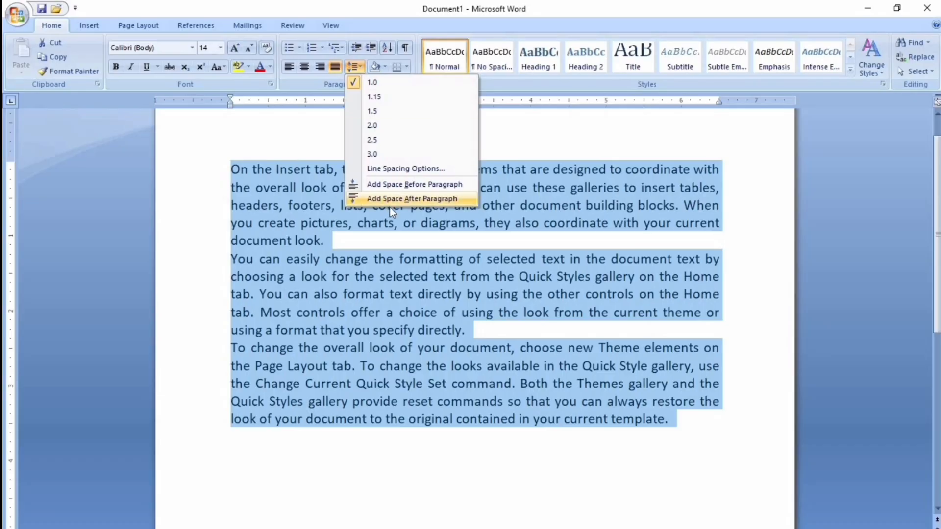
pyautogui.click(422, 186)
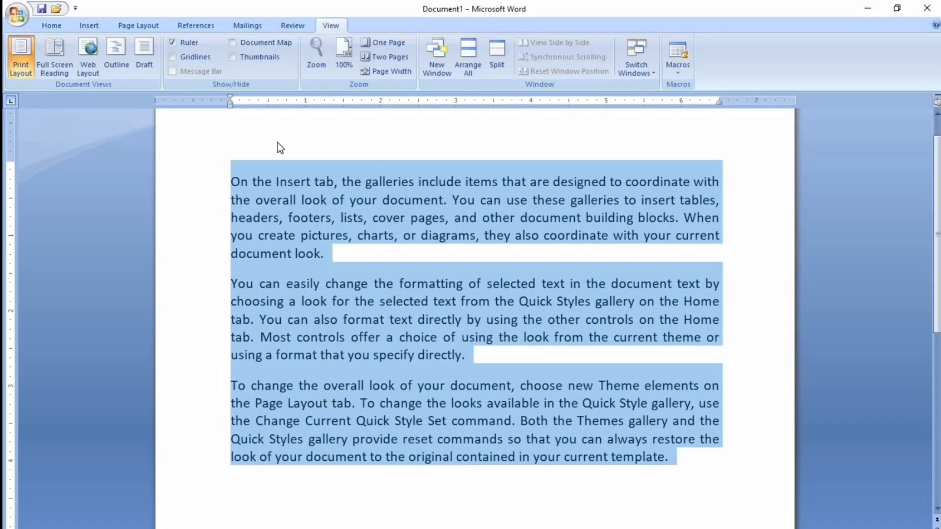
# Remove the space before the three selected paragraphs.
pyautogui.click(50, 27)
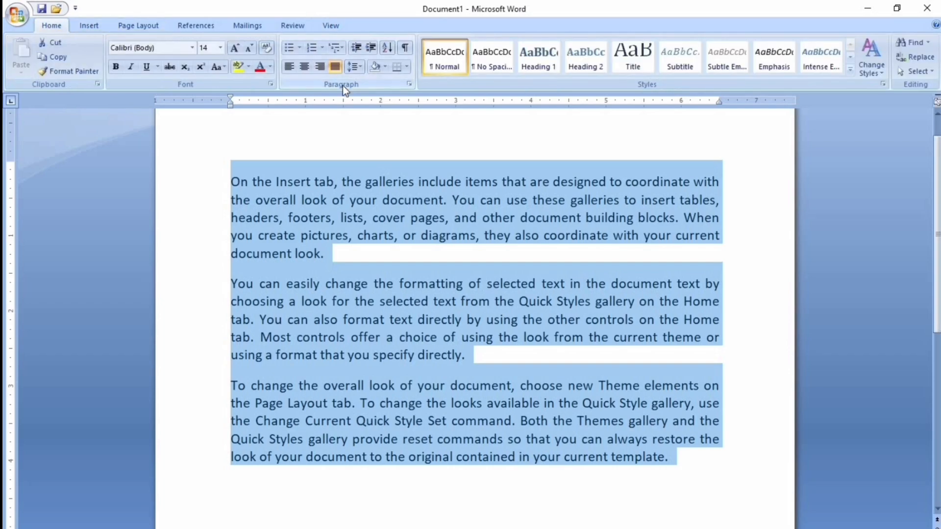
pyautogui.click(360, 64)
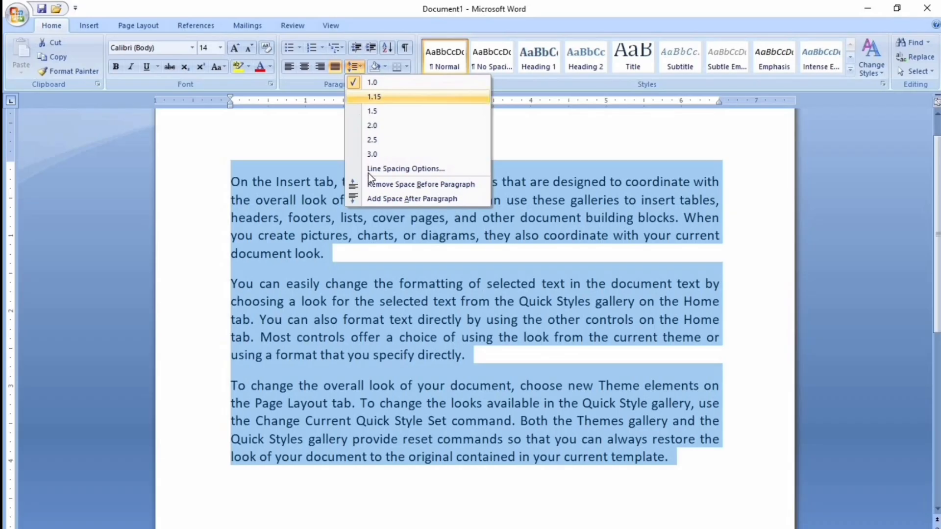
pyautogui.click(393, 184)
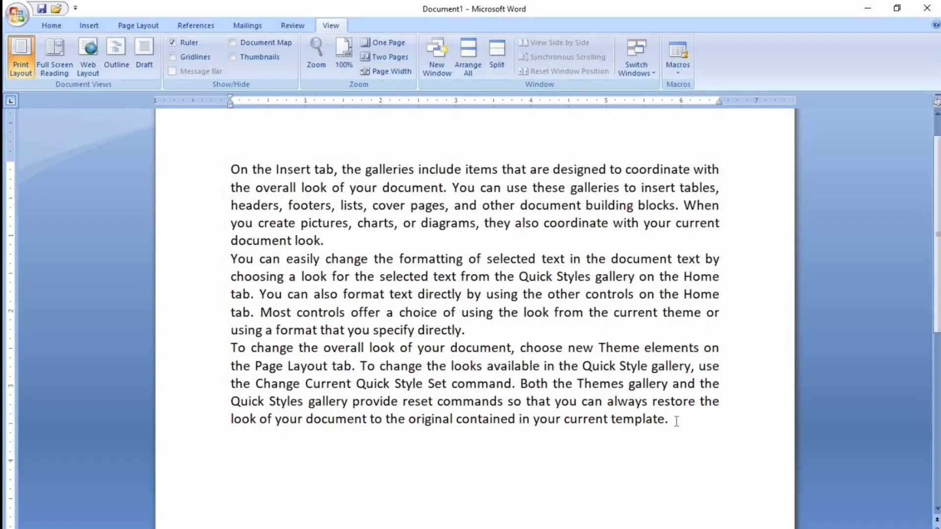
# Apply outside borders around the block of all three paragraphs.
pyautogui.moveTo(677, 420); pyautogui.dragTo(238, 172)
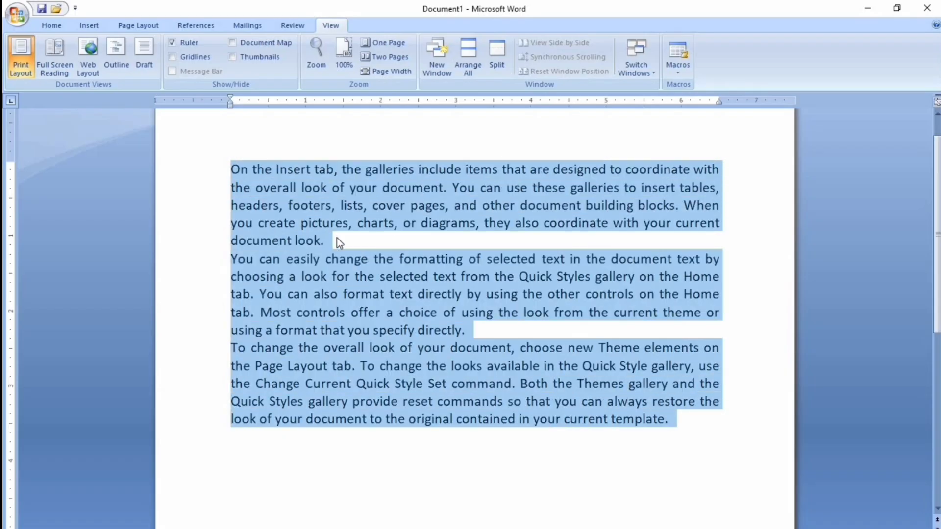
pyautogui.click(60, 25)
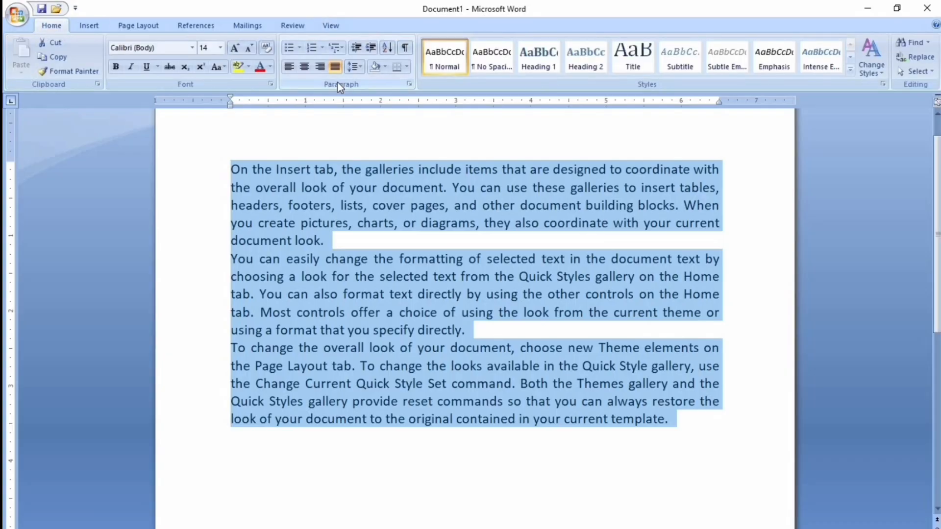
pyautogui.click(407, 67)
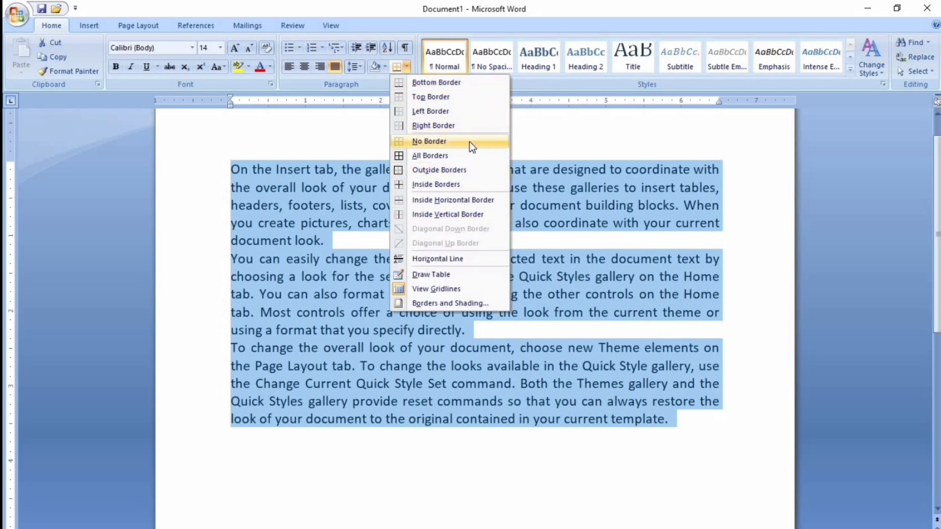
pyautogui.click(419, 170)
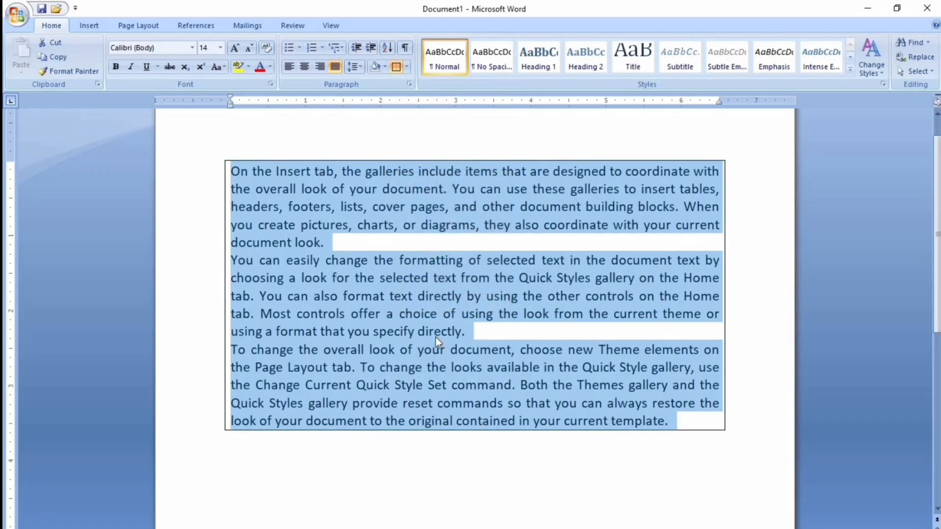
pyautogui.click(554, 367)
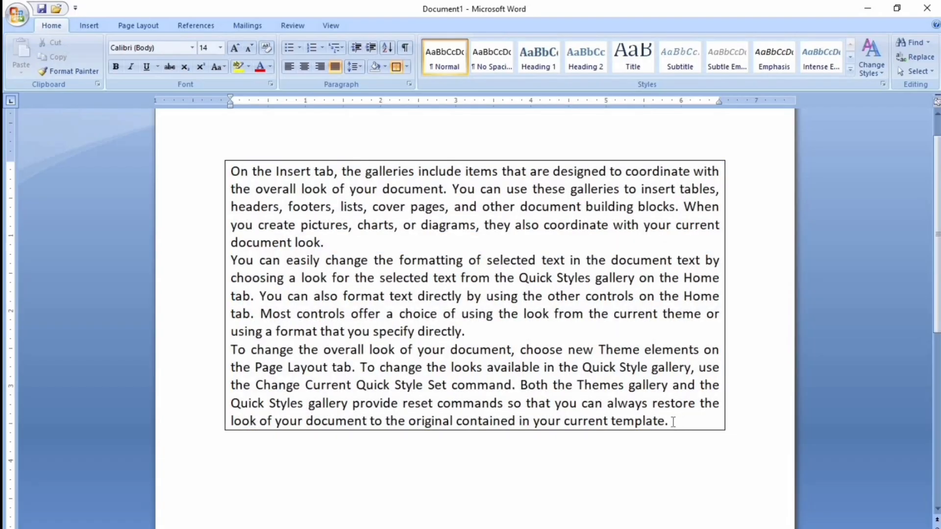
# Apply all borders to the three paragraphs so that each one is boxed separately.
pyautogui.moveTo(673, 423); pyautogui.dragTo(217, 171)
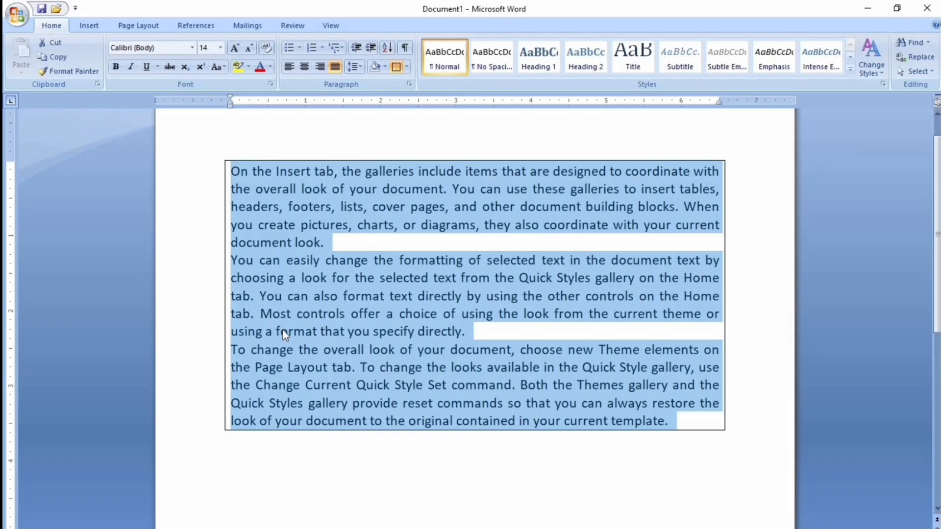
pyautogui.scroll(-6, 6, 41)
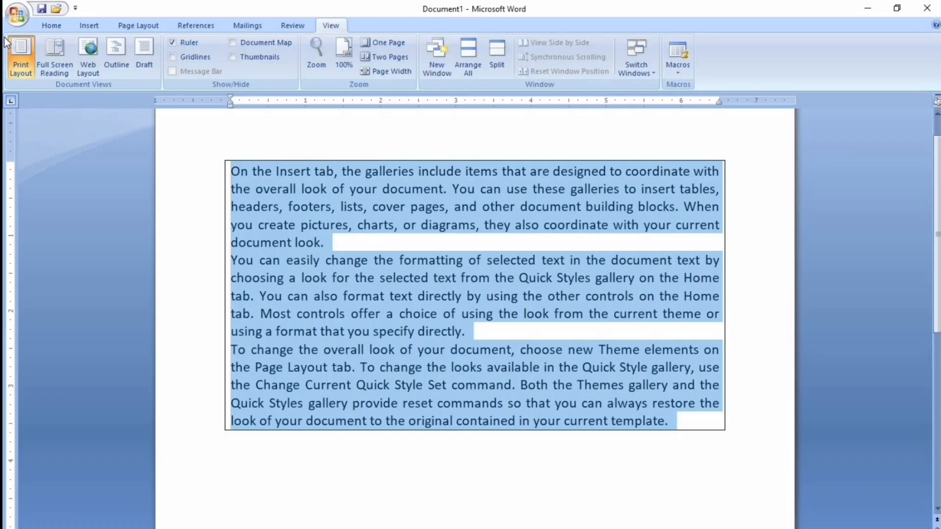
pyautogui.click(51, 26)
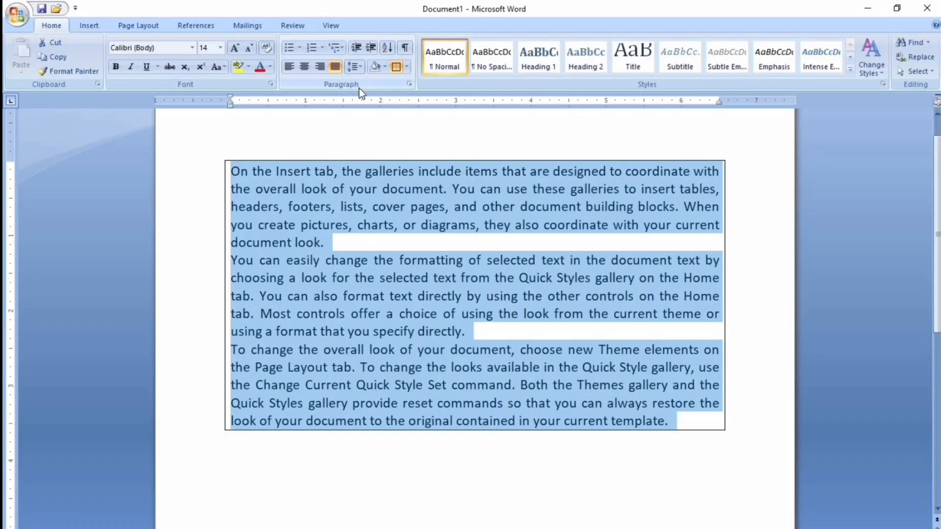
pyautogui.click(408, 67)
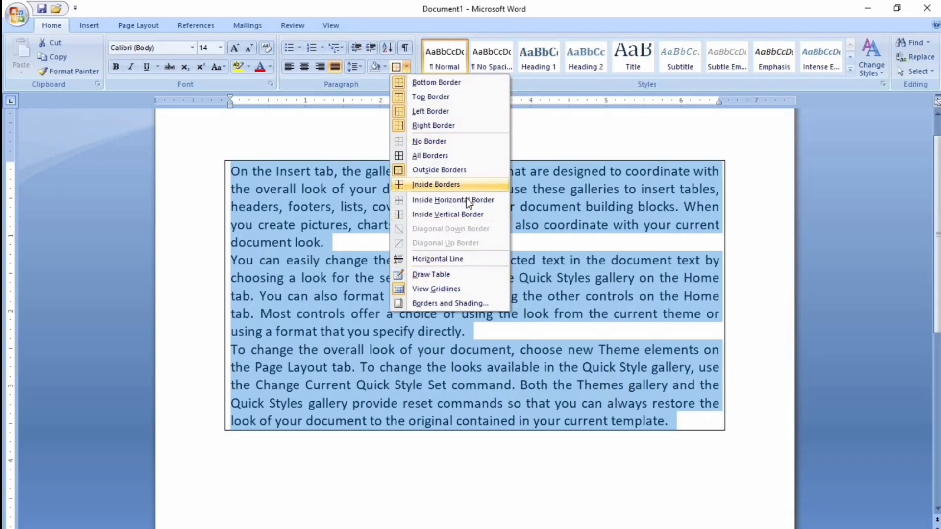
pyautogui.click(421, 156)
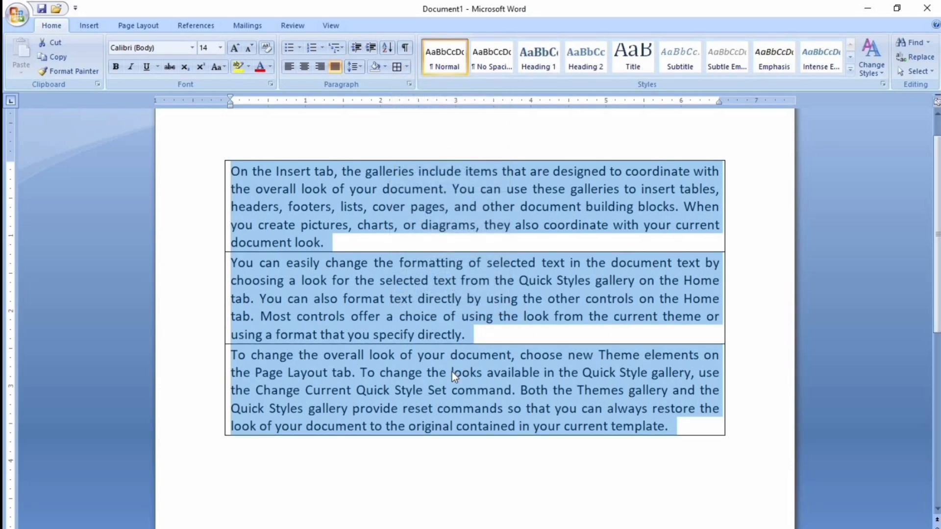
pyautogui.click(678, 444)
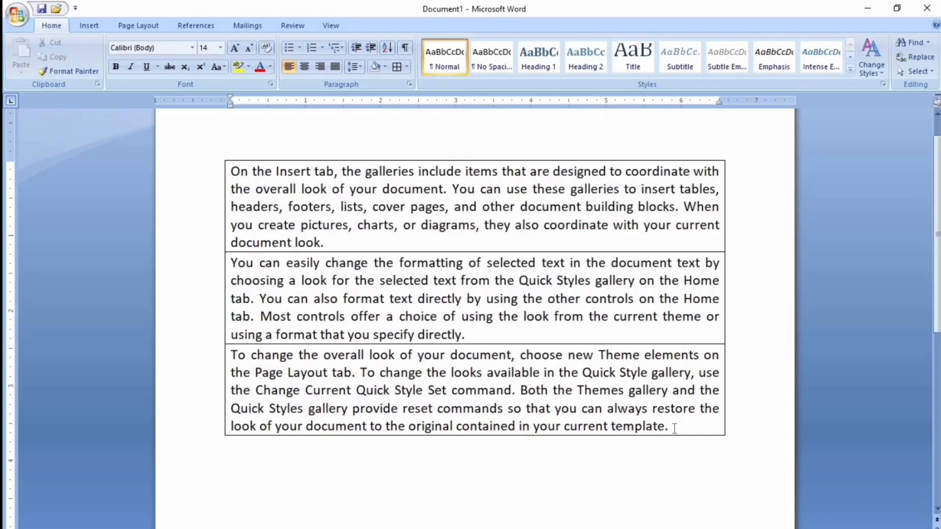
# Select all three paragraphs and choose a thick-thin double line style for their borders in Borders and Shading.
pyautogui.moveTo(669, 427); pyautogui.dragTo(230, 178)
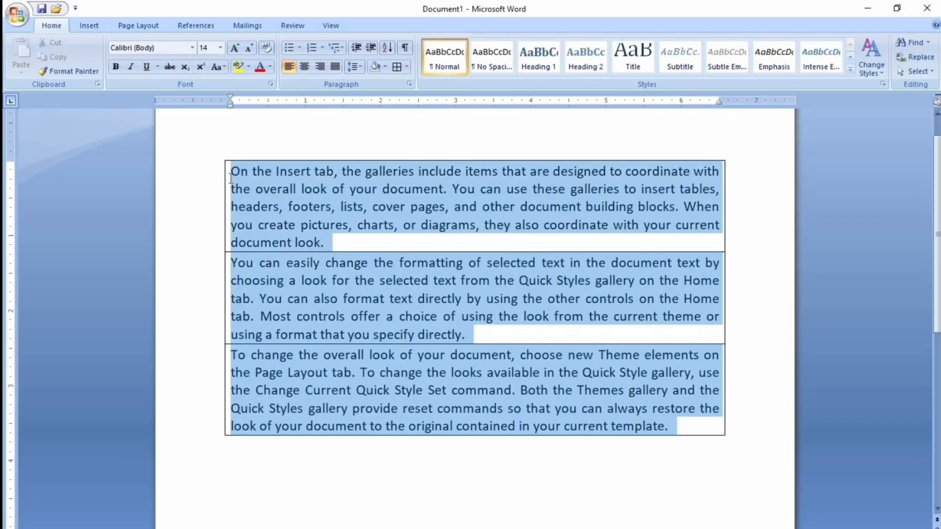
pyautogui.click(331, 25)
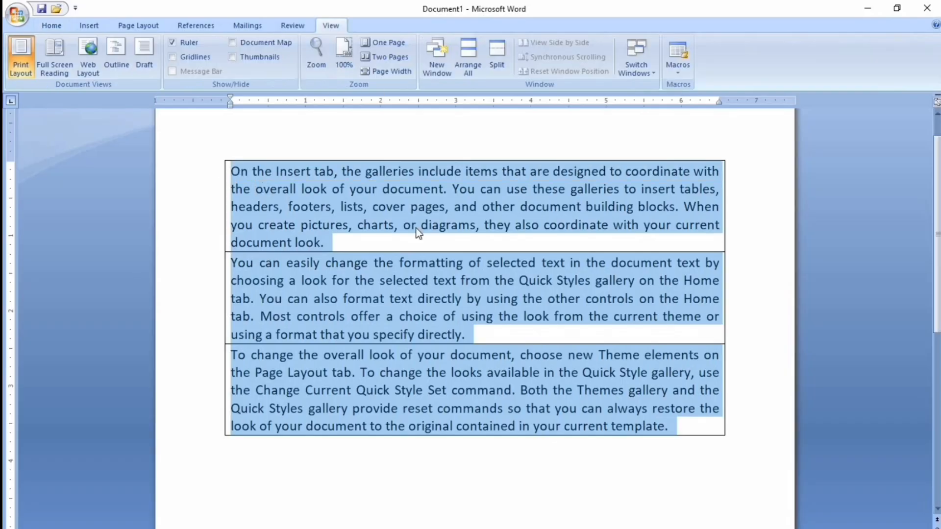
pyautogui.click(52, 25)
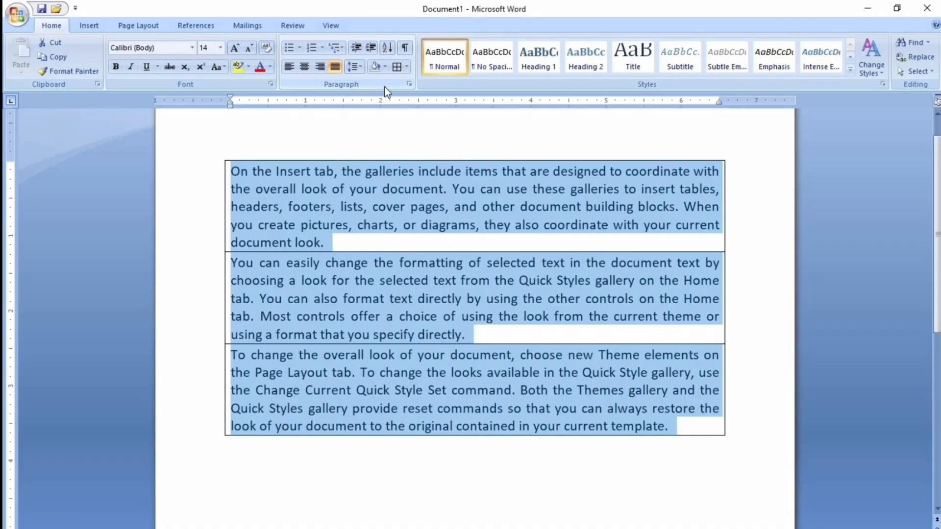
pyautogui.click(407, 67)
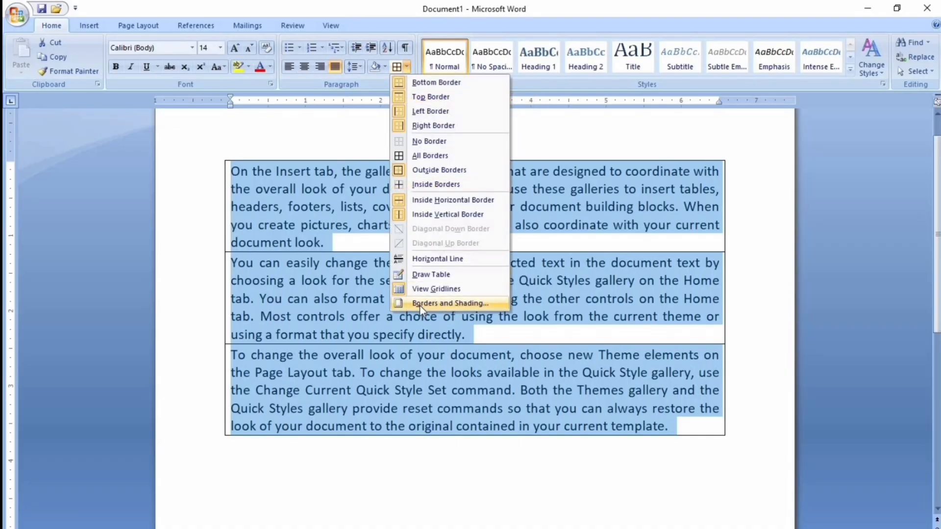
pyautogui.click(466, 305)
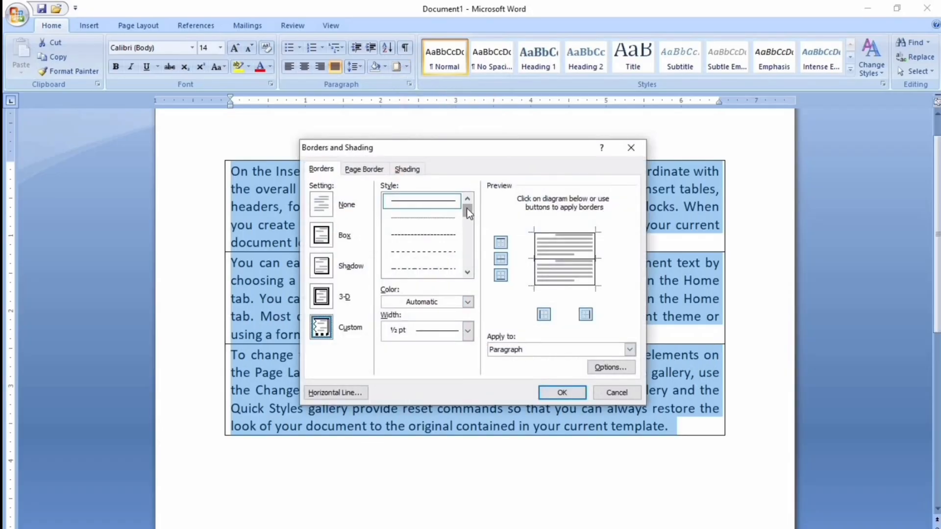
pyautogui.moveTo(466, 207); pyautogui.dragTo(469, 234)
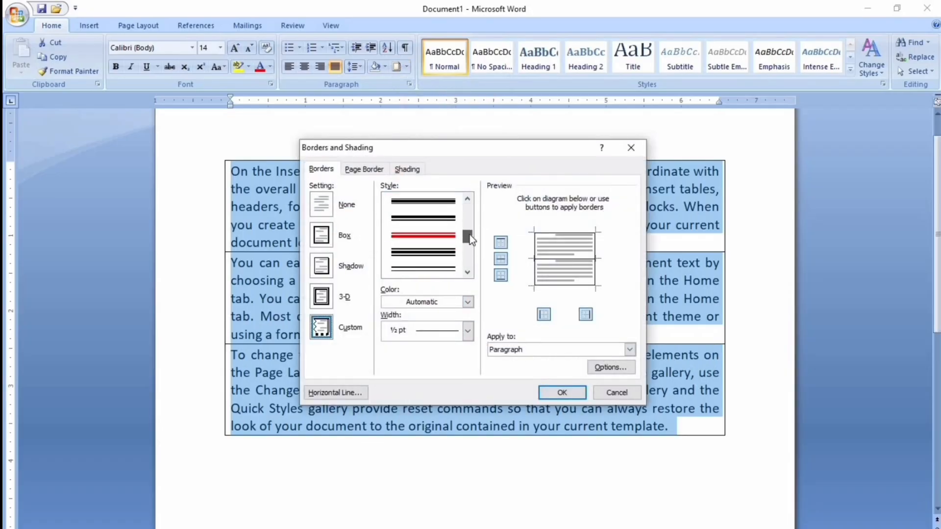
pyautogui.click(435, 217)
# Set the border colour to red and the width to 2 ¼ pt, and apply it as a box around the selected paragraphs.
pyautogui.click(468, 301)
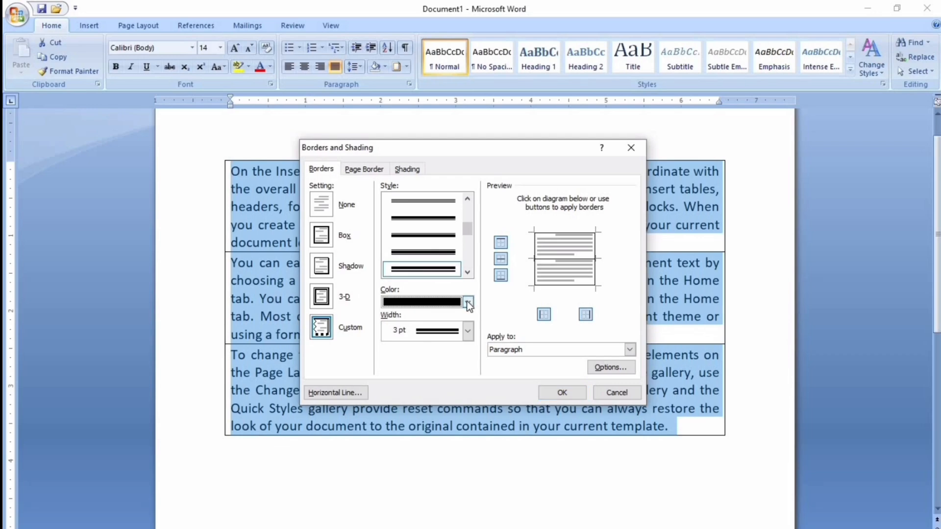
pyautogui.click(468, 303)
pyautogui.click(400, 415)
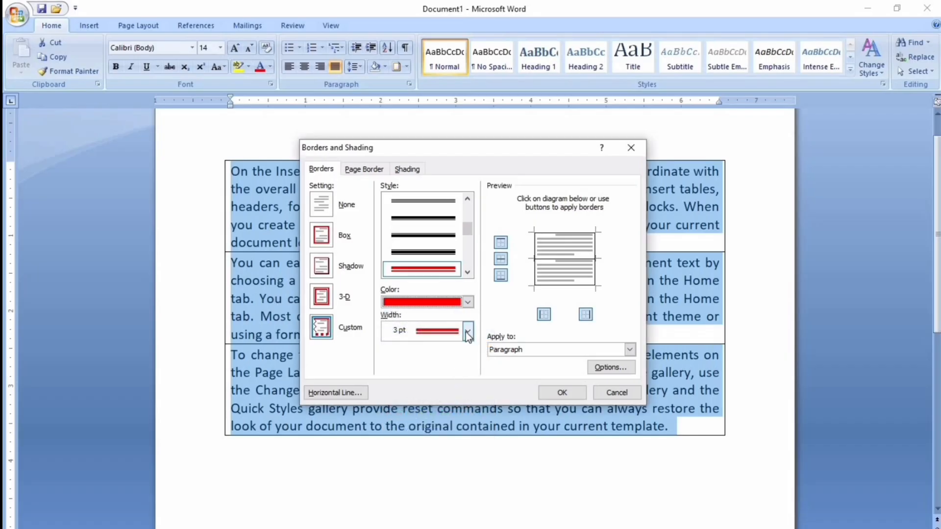
pyautogui.click(466, 331)
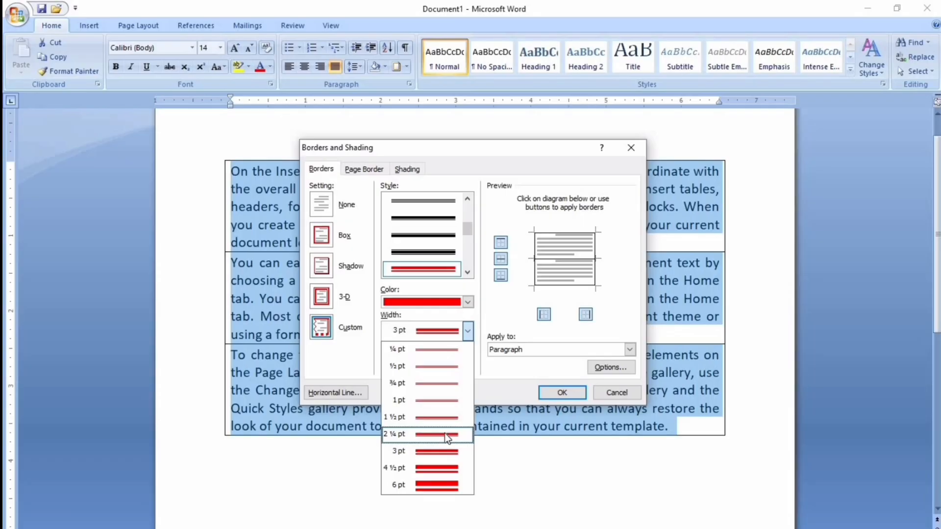
pyautogui.click(447, 435)
pyautogui.click(488, 336)
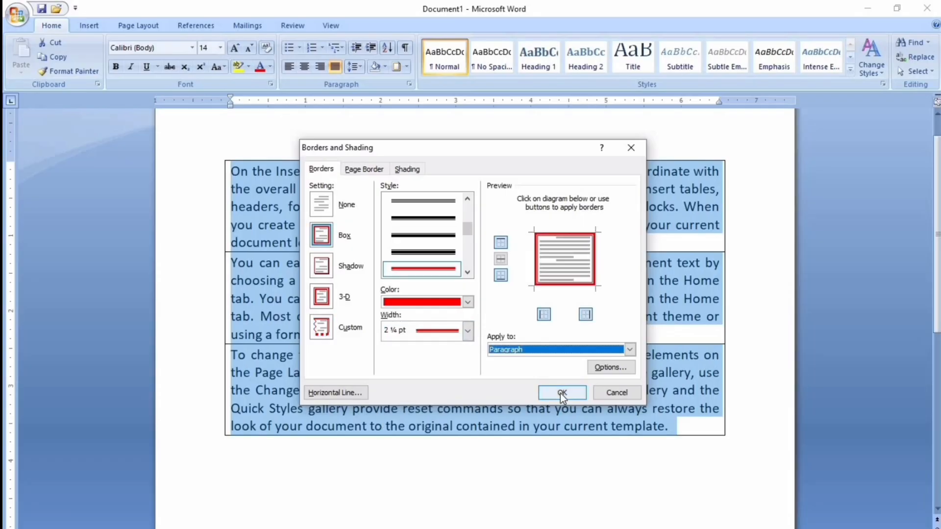
pyautogui.click(562, 394)
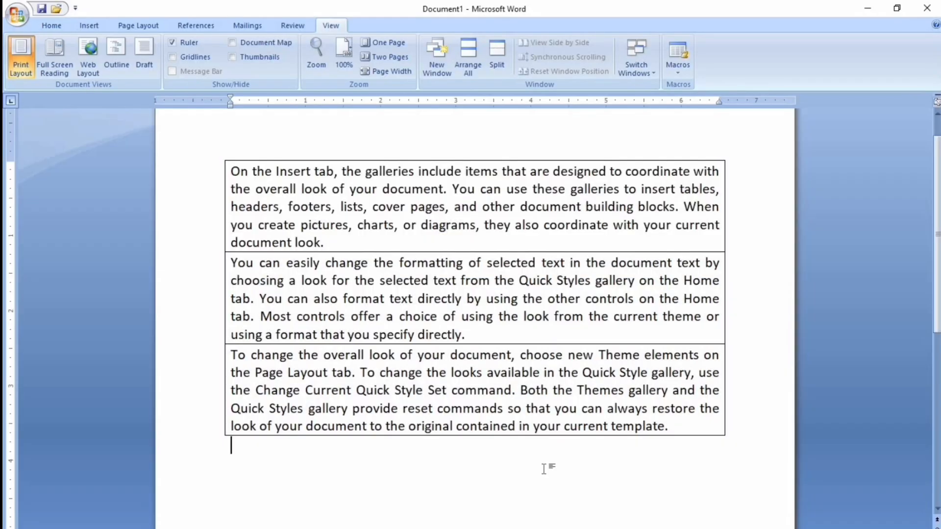
# Select all three paragraphs again and remove all of their borders.
pyautogui.click(678, 430)
pyautogui.moveTo(669, 426); pyautogui.dragTo(227, 170)
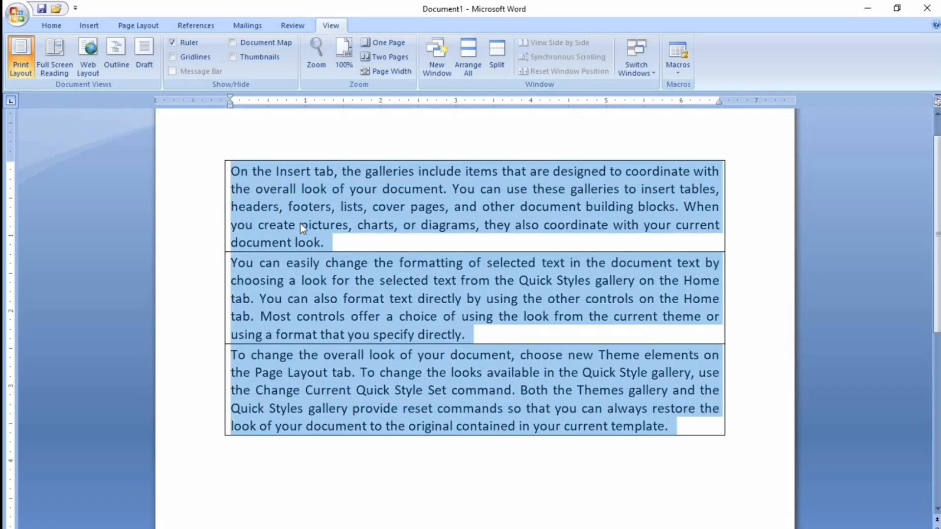
pyautogui.click(51, 26)
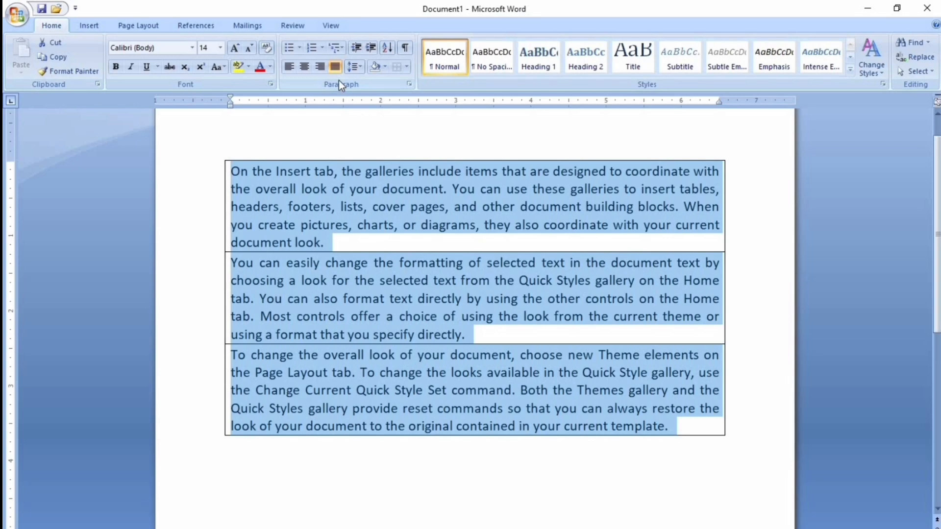
pyautogui.click(408, 67)
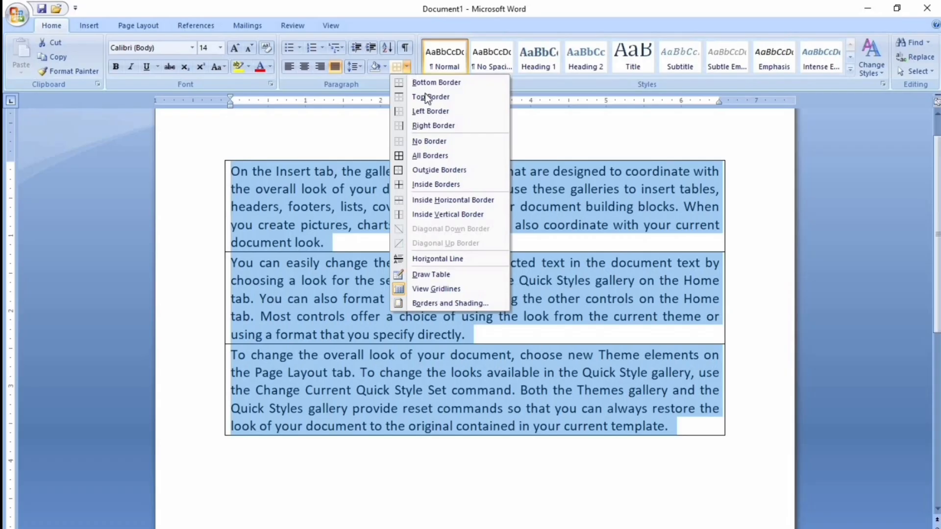
pyautogui.click(430, 145)
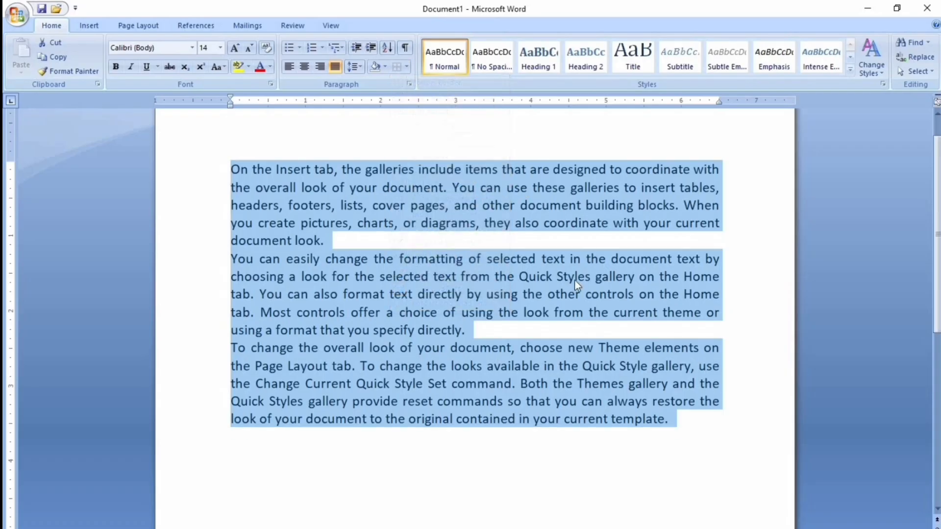